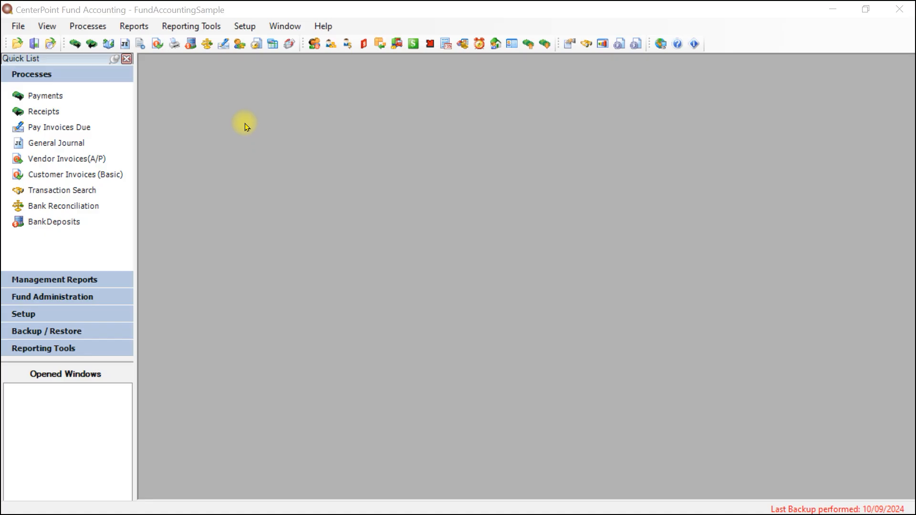
Open the report selection and select the Current, YTD & Annual Budget Comparison report from the Statement of Revenue & Expenditures financial statements.
left_click(134, 26)
left_click(151, 42)
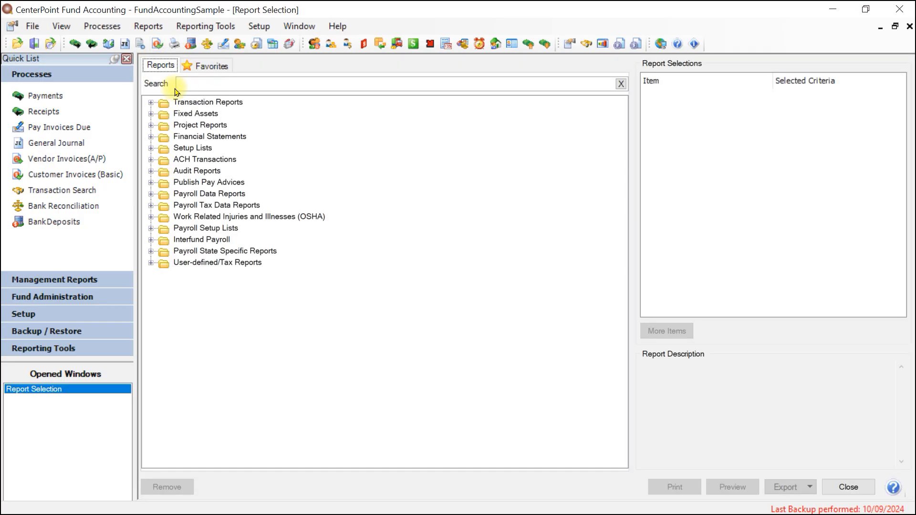
left_click(152, 138)
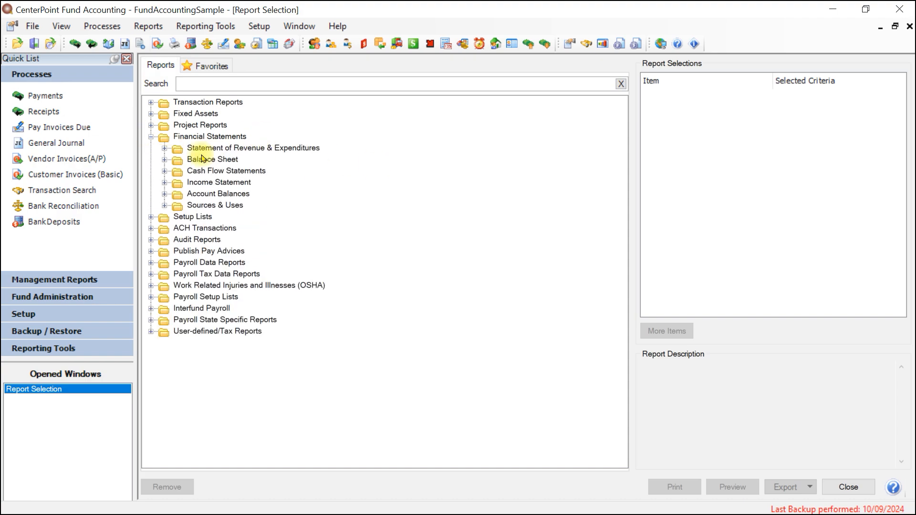
left_click(244, 149)
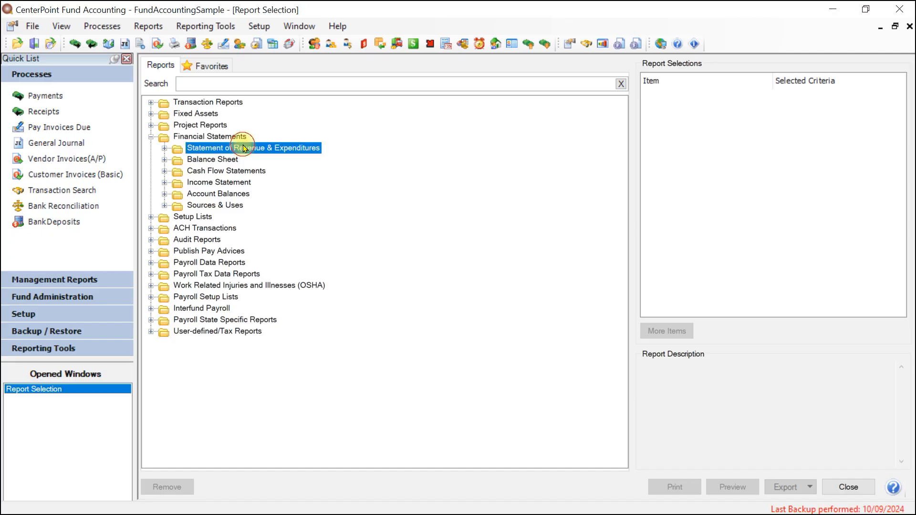
left_click(209, 161)
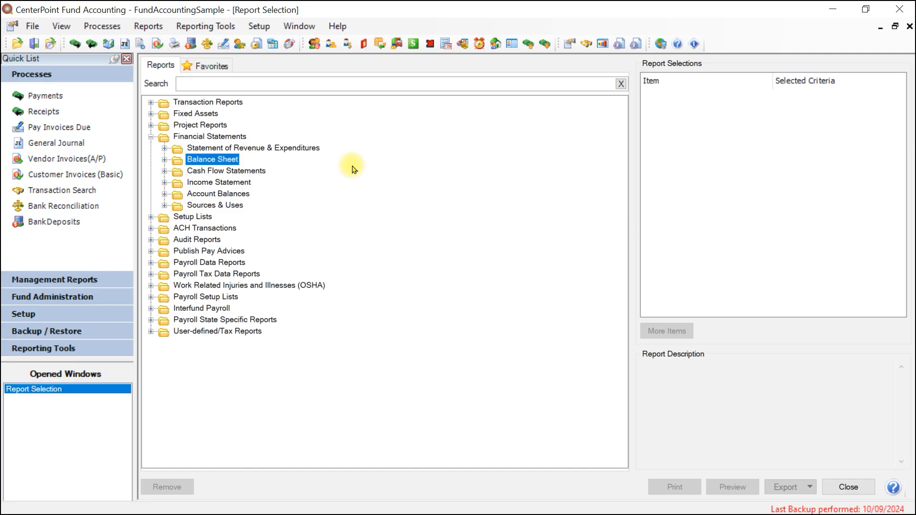
left_click(204, 183)
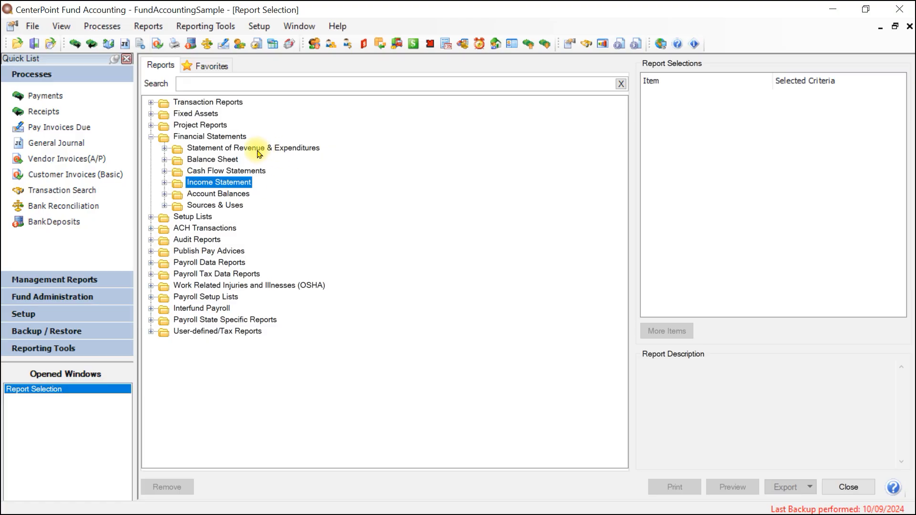
left_click(165, 148)
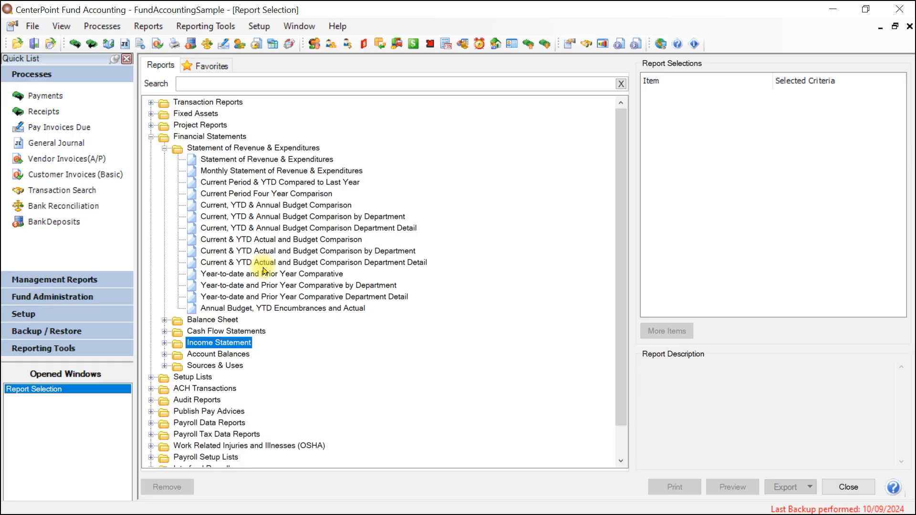
left_click(273, 206)
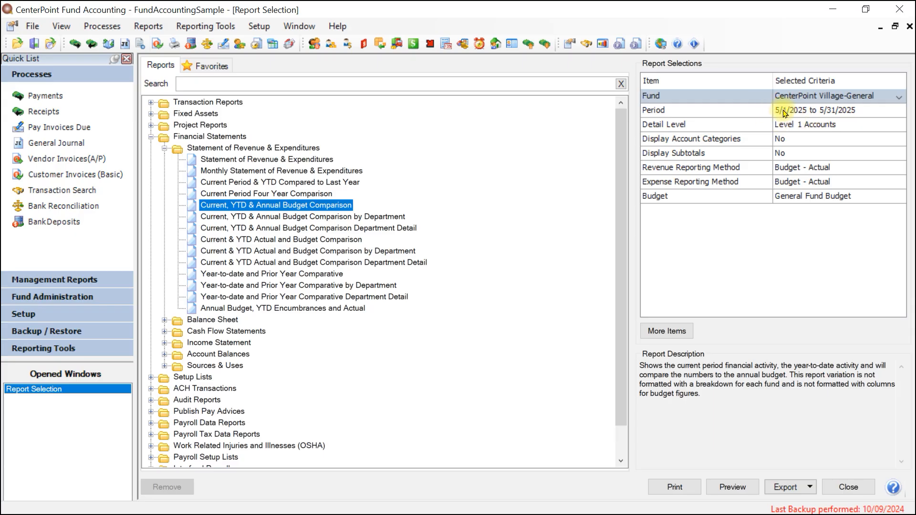
Confirm May 2025 as the report period and accept the existing list of report selection items.
left_click(863, 109)
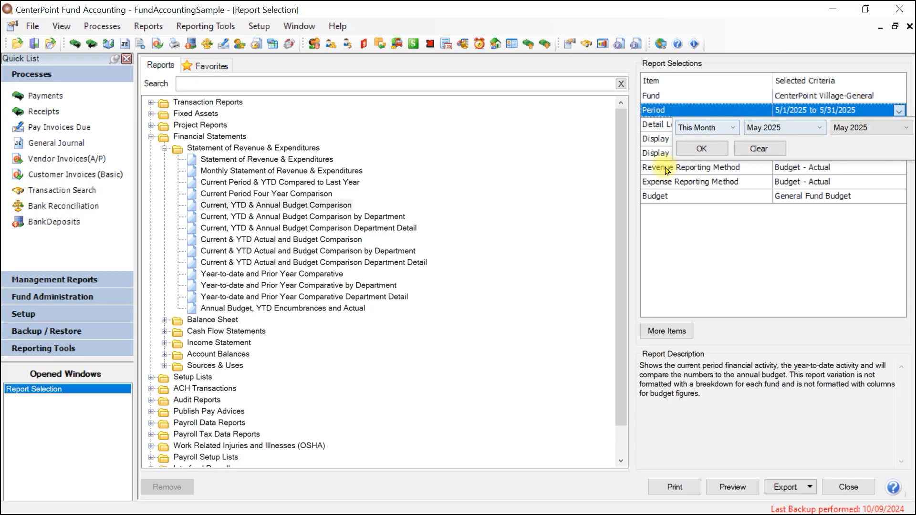
left_click(697, 149)
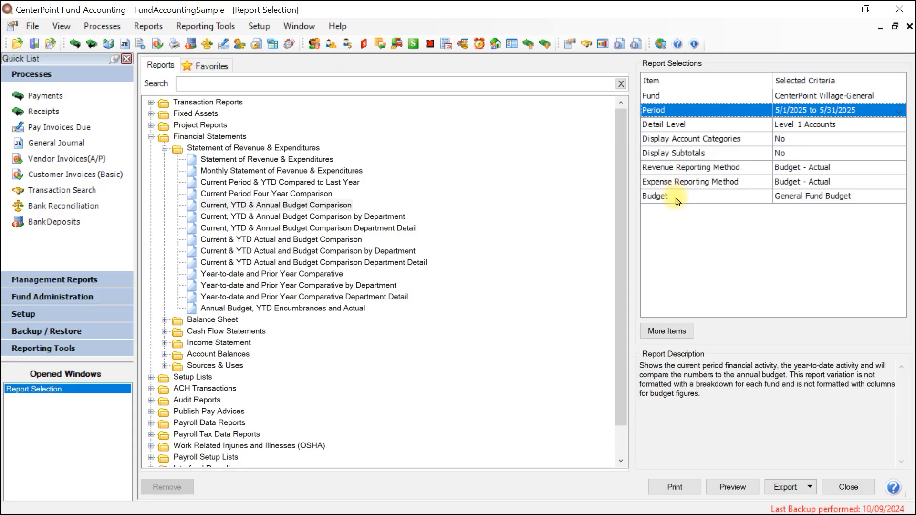
left_click(665, 333)
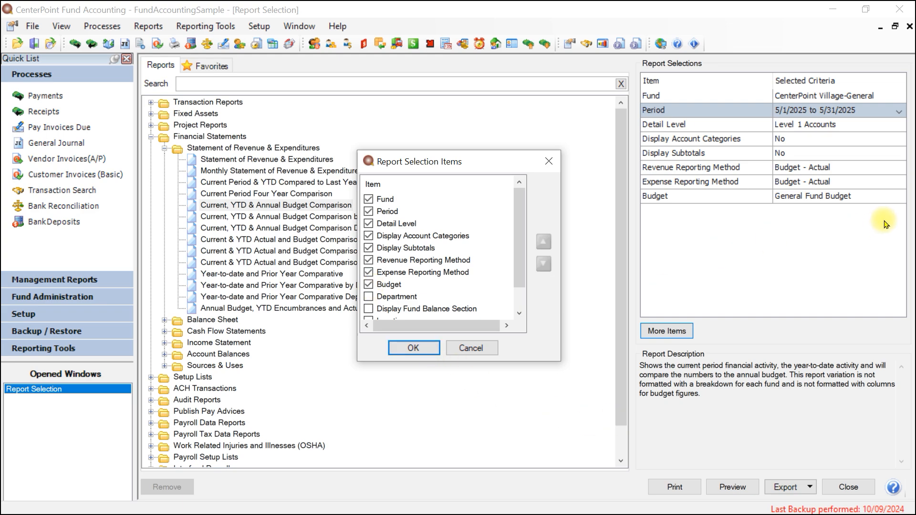
left_click(410, 349)
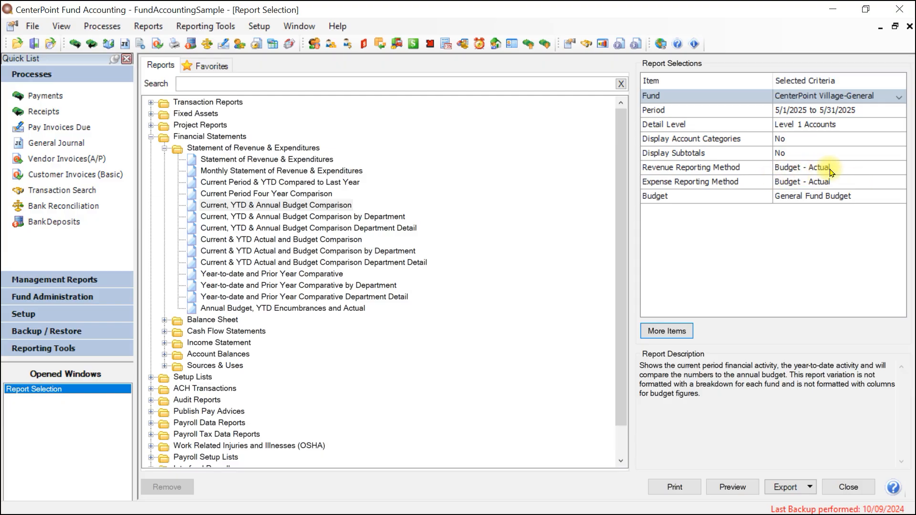
Preview the report with Budget - Actual as the revenue reporting method and General Fund Budget as the budget.
left_click(854, 169)
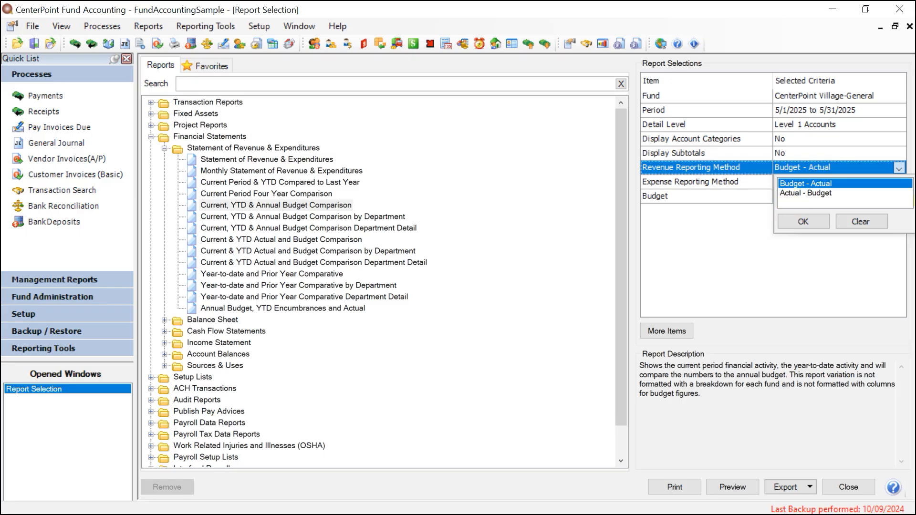
left_click(797, 222)
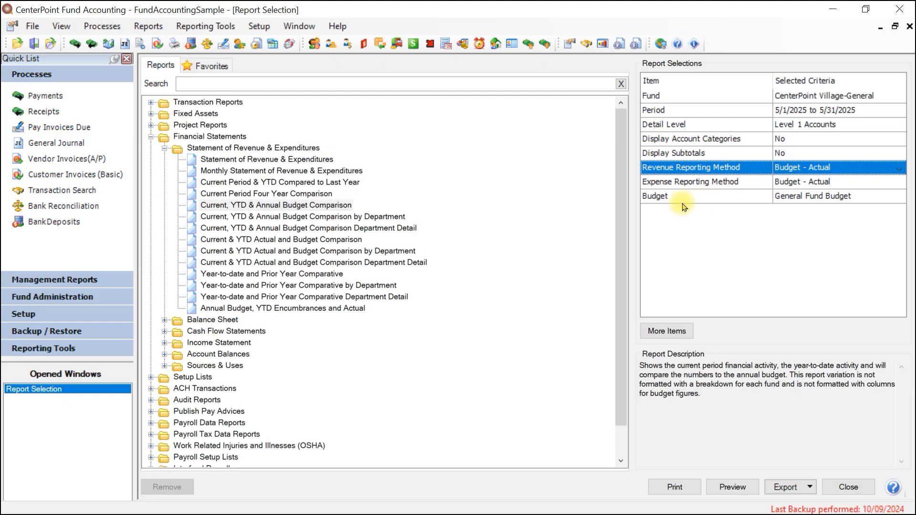
left_click(796, 200)
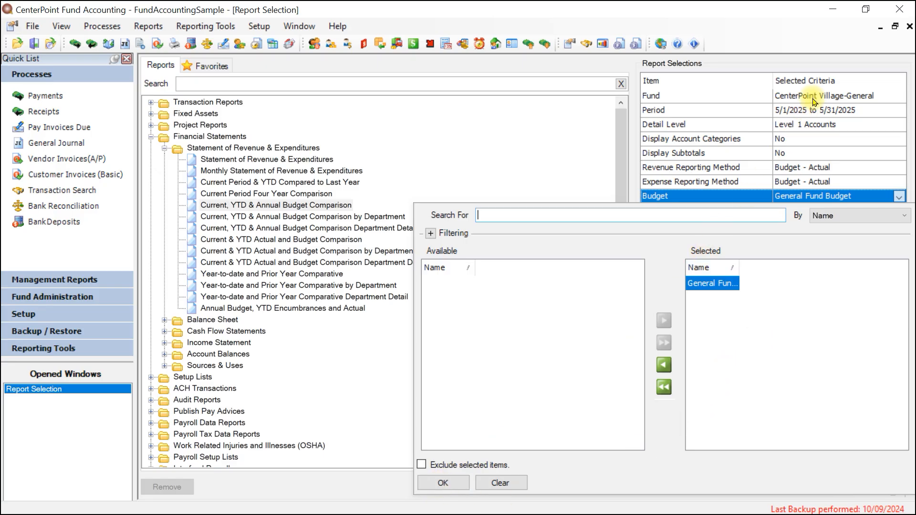
left_click(443, 484)
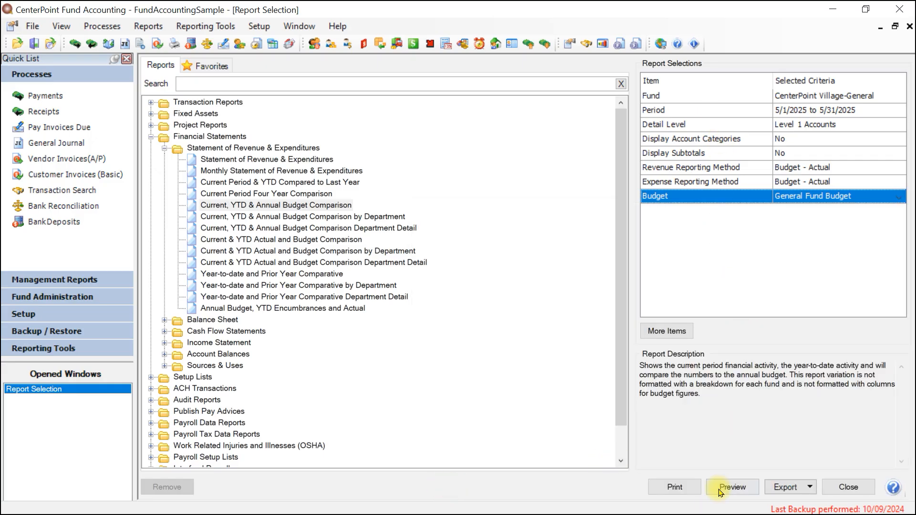
left_click(724, 494)
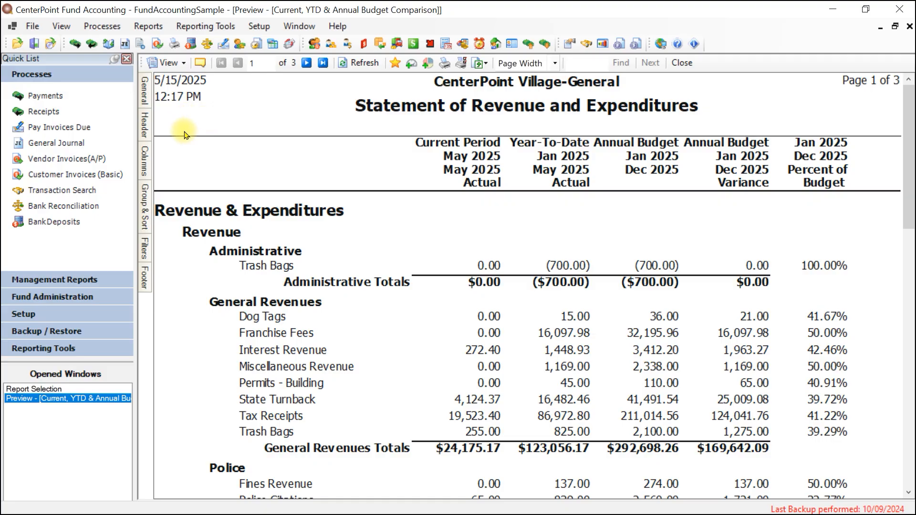
Remove the Current Actual Amount, YTD Actual Amount, Annual Budget Variance and Percent of Annual Budget columns and refresh the report.
left_click(144, 159)
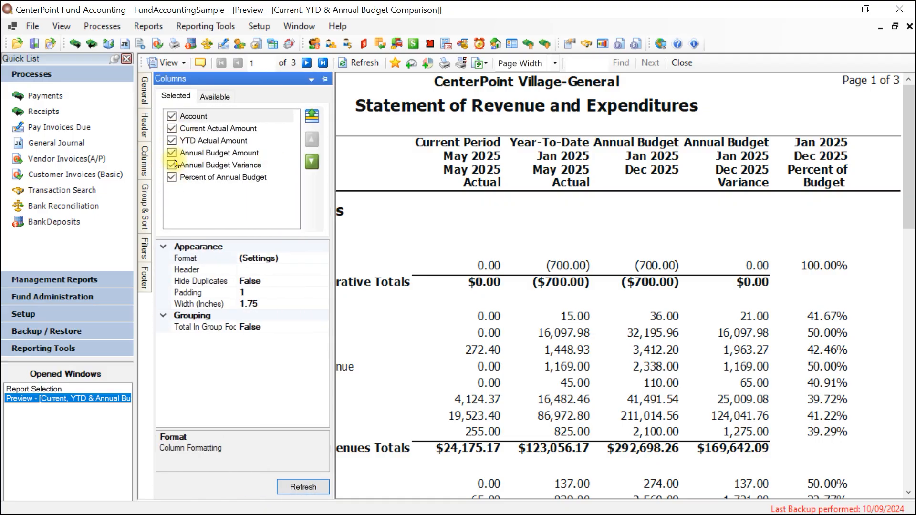
left_click(206, 103)
left_click_drag(317, 174, 316, 128)
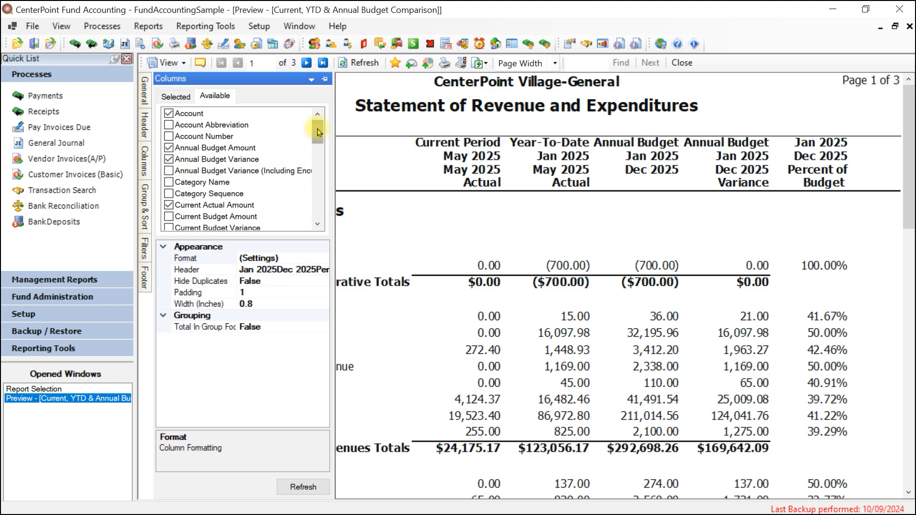
left_click_drag(316, 128, 317, 144)
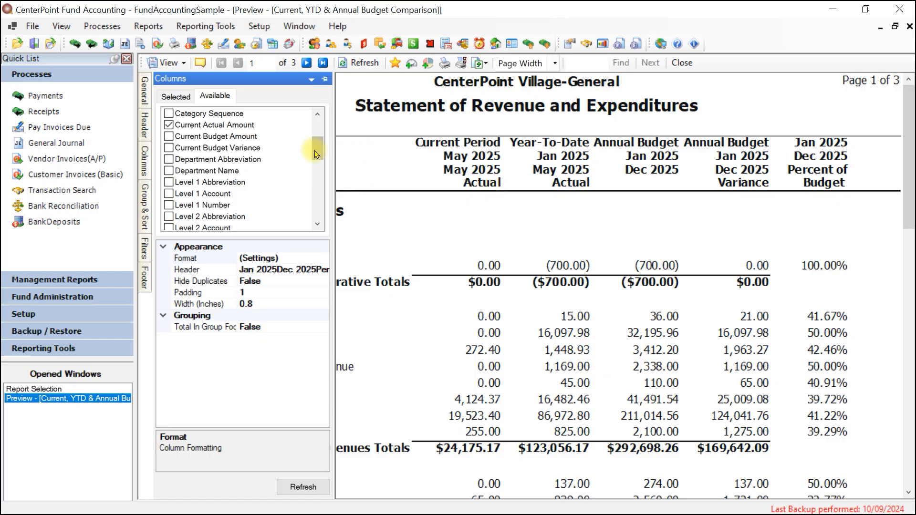
left_click_drag(317, 149, 317, 205)
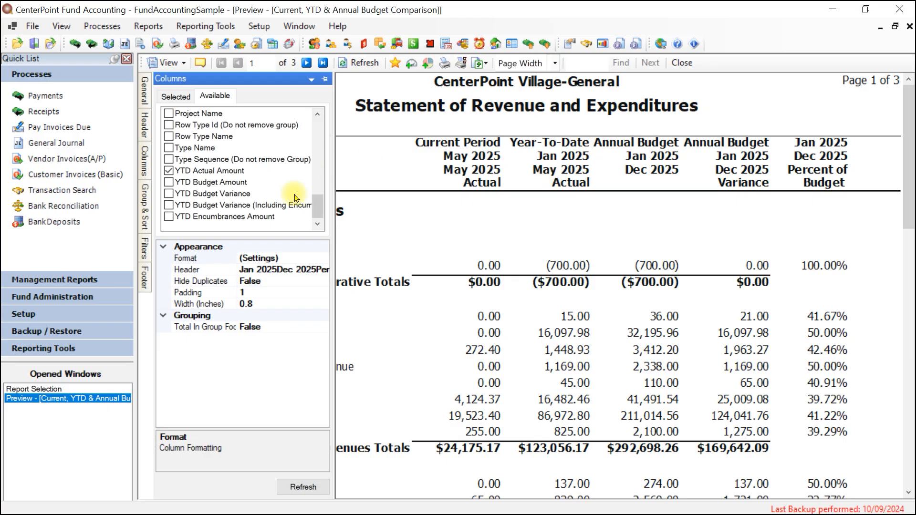
left_click(182, 98)
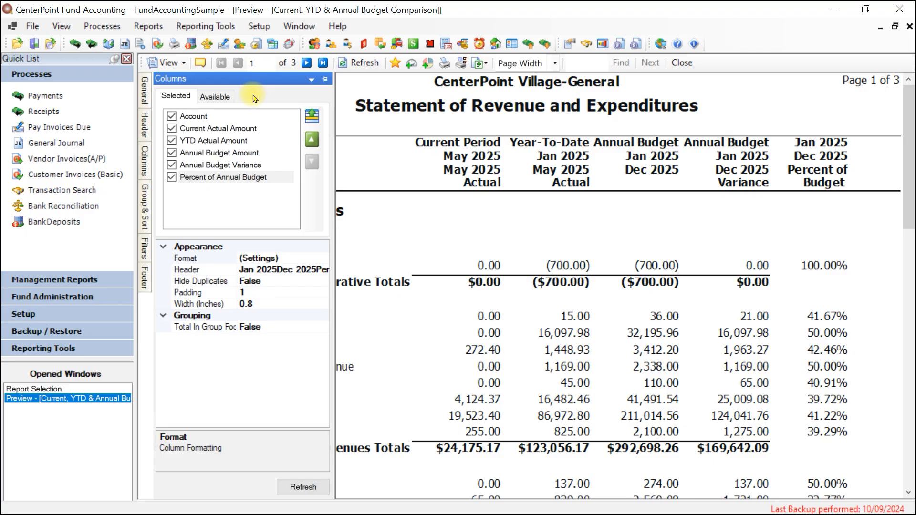
left_click(172, 128)
left_click(172, 141)
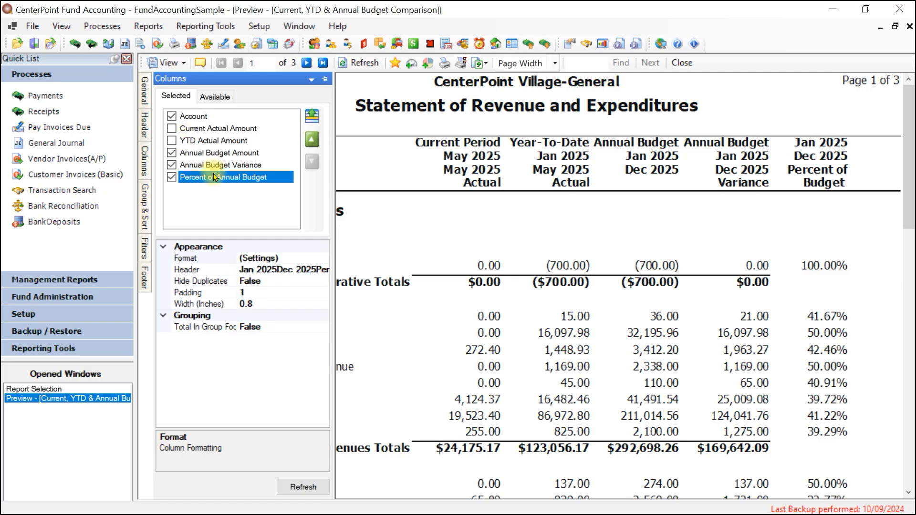
left_click(172, 177)
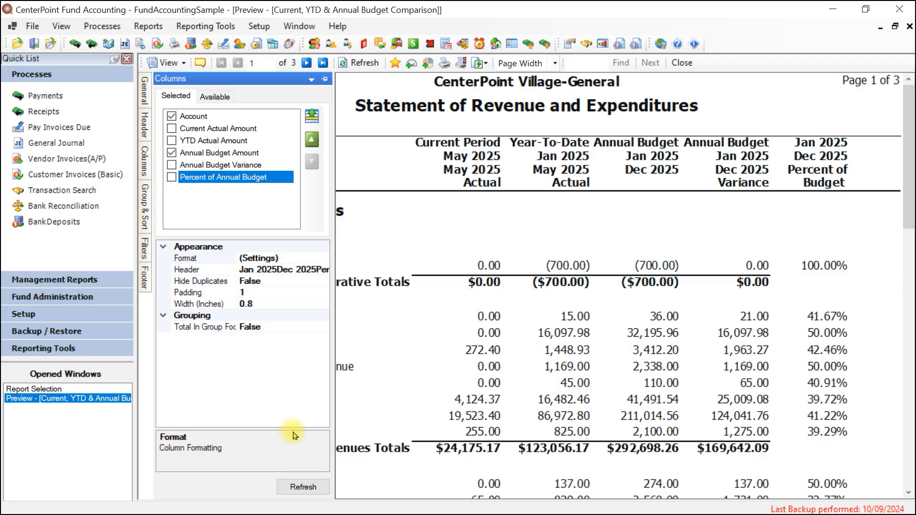
left_click(309, 490)
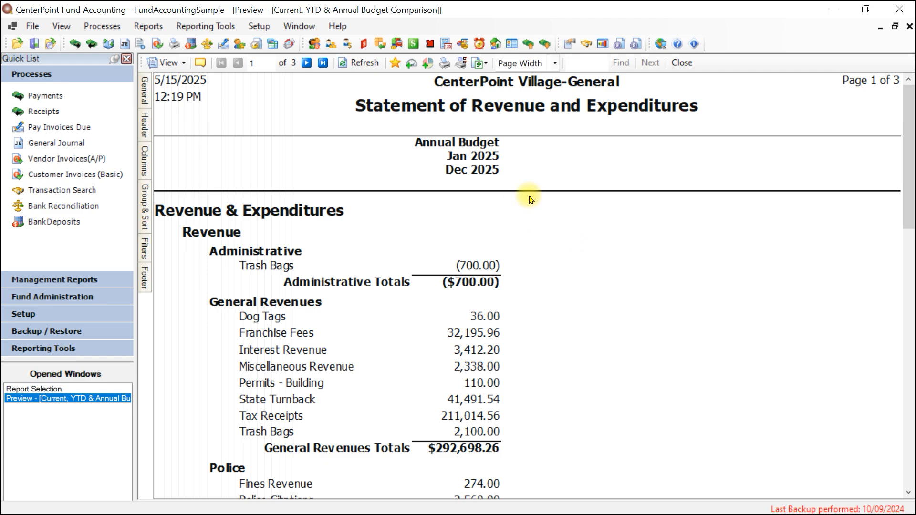
Close the preview without saving the report to Favorites, and select the Balance Sheet (Actual vs Budget) report.
left_click(686, 62)
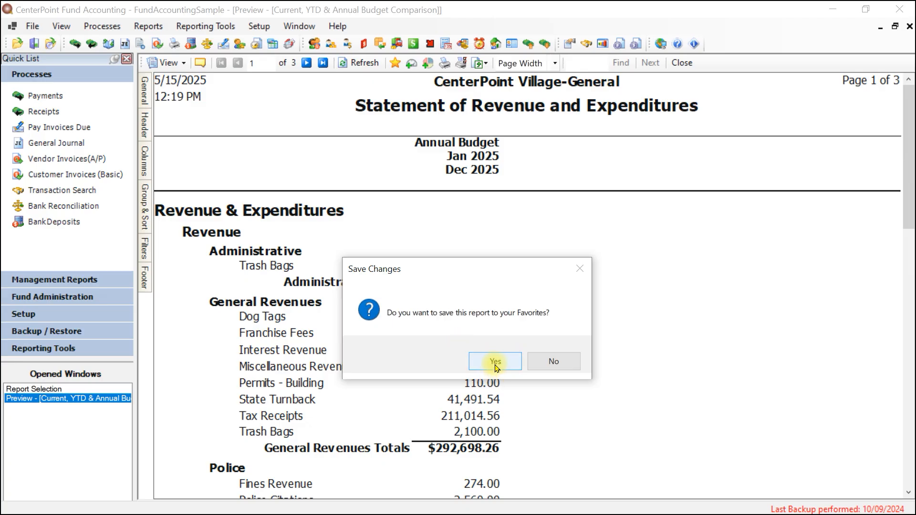
left_click(555, 364)
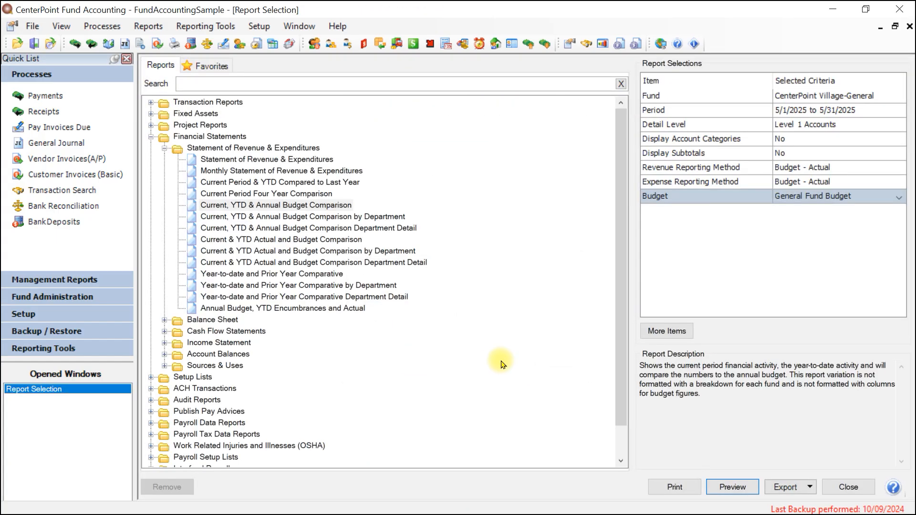
left_click(165, 150)
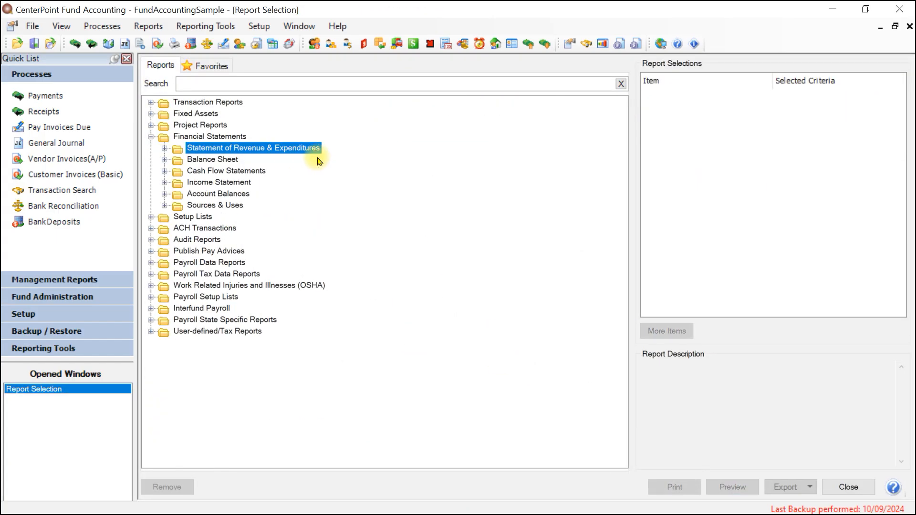
left_click(164, 161)
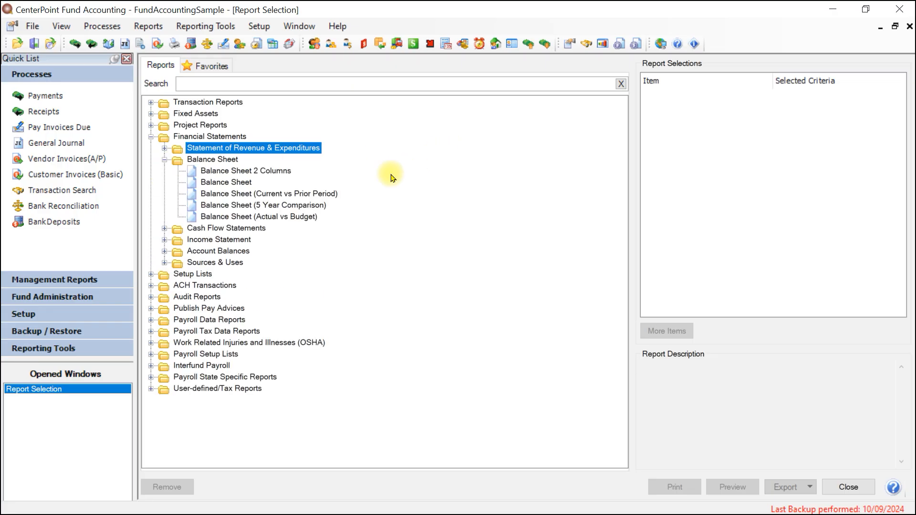
left_click(306, 219)
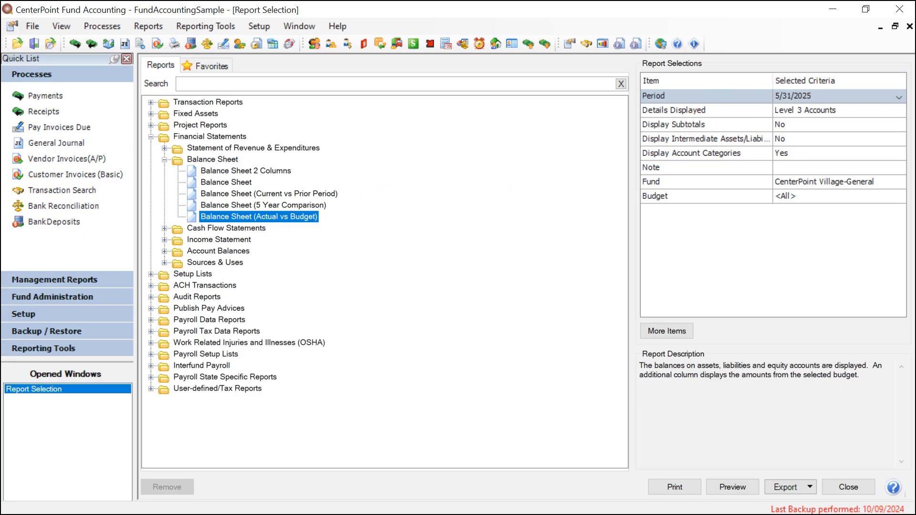
Set the balance sheet criteria to the May 2025 period, the CenterPoint Village-General fund and the General Fund Budget.
left_click(818, 96)
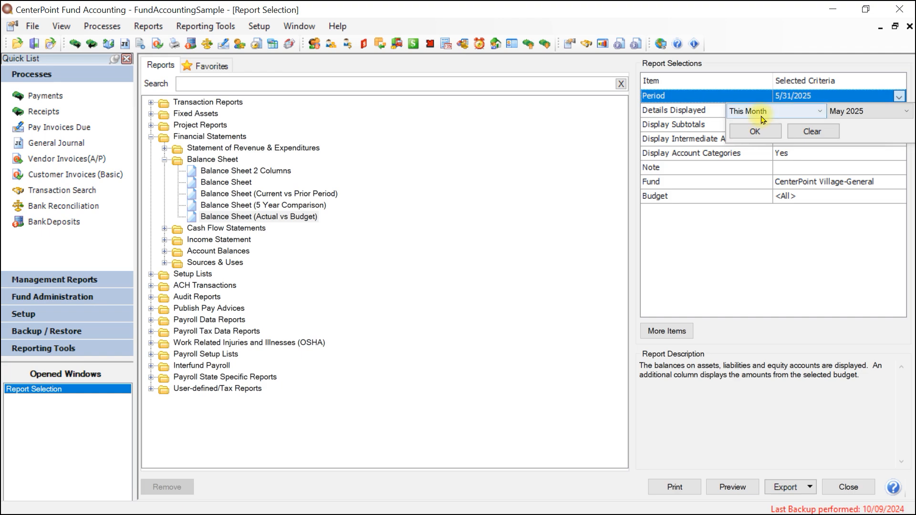
left_click(757, 132)
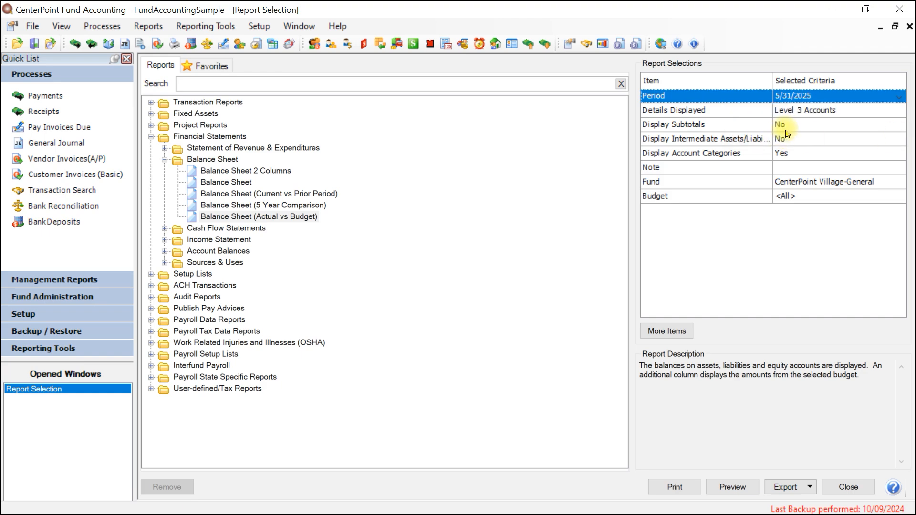
left_click(790, 182)
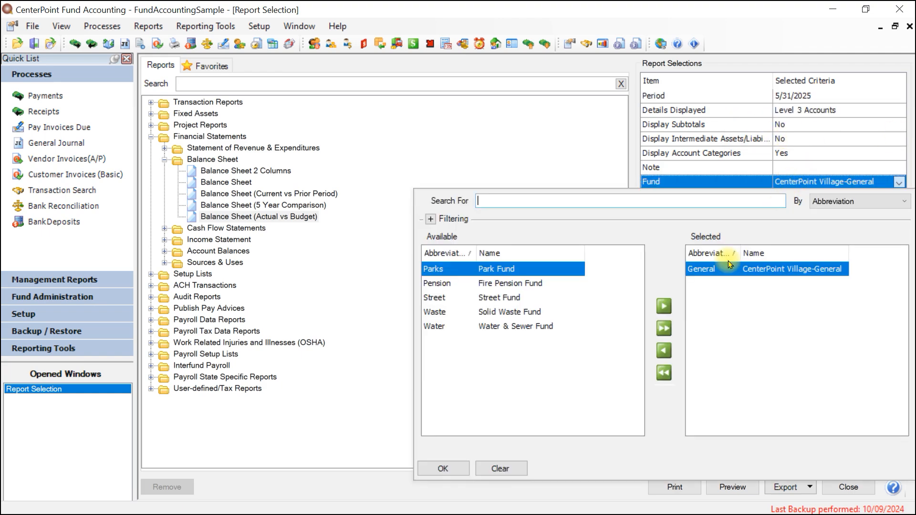
left_click(434, 469)
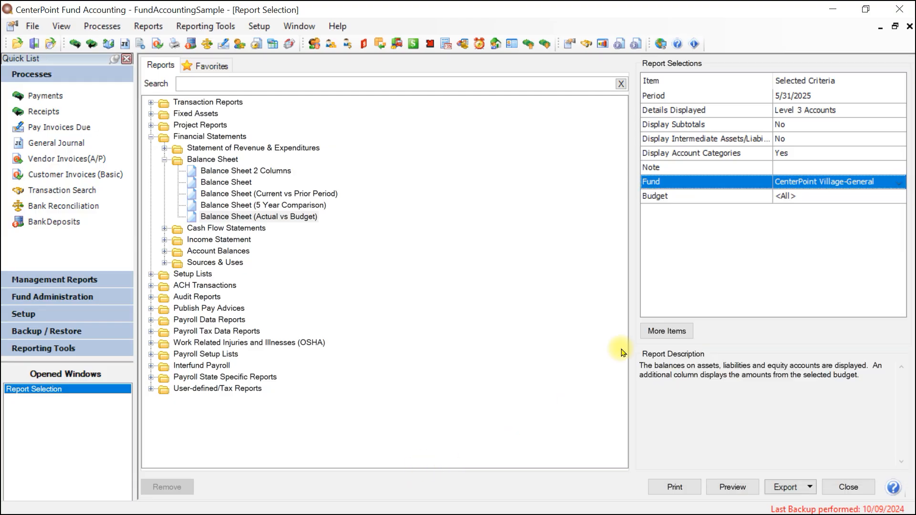
left_click(789, 206)
left_click(474, 285)
left_click(666, 322)
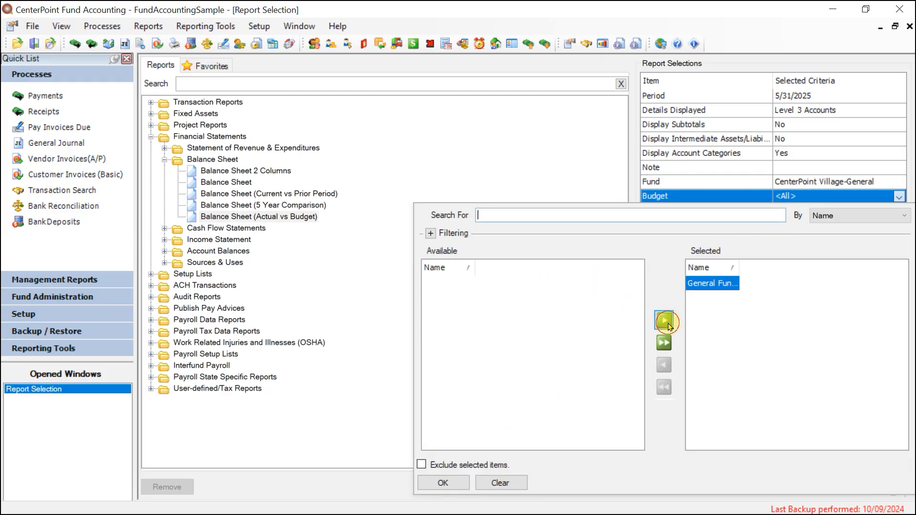
left_click(435, 482)
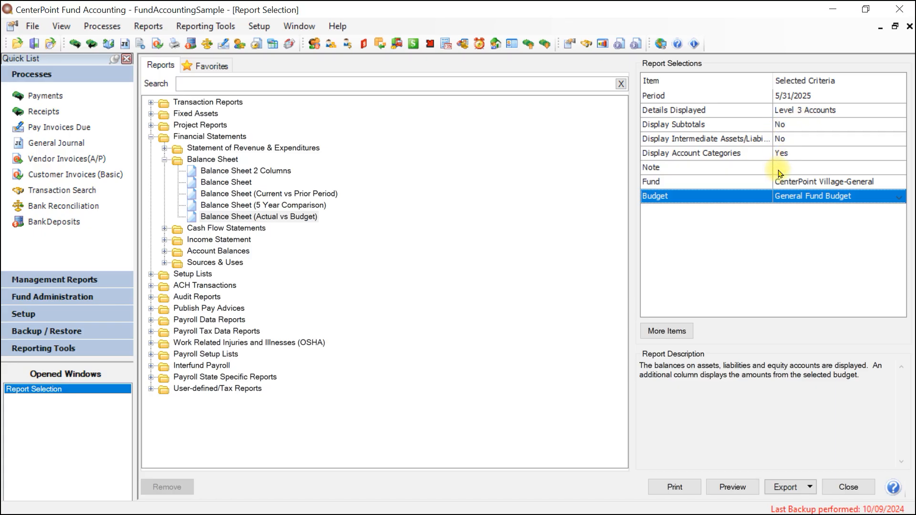
Preview the Balance Sheet (Actual vs Budget) report and review the budget columns available for it.
left_click(733, 488)
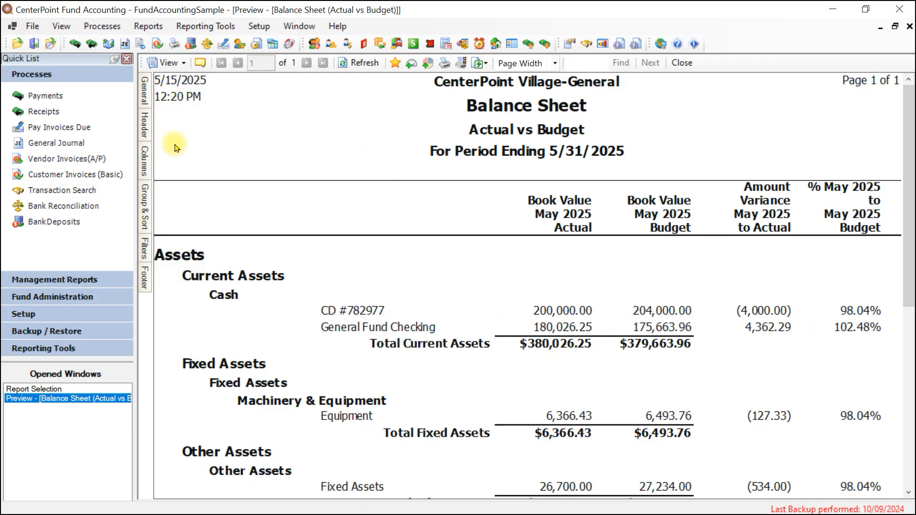
left_click(153, 166)
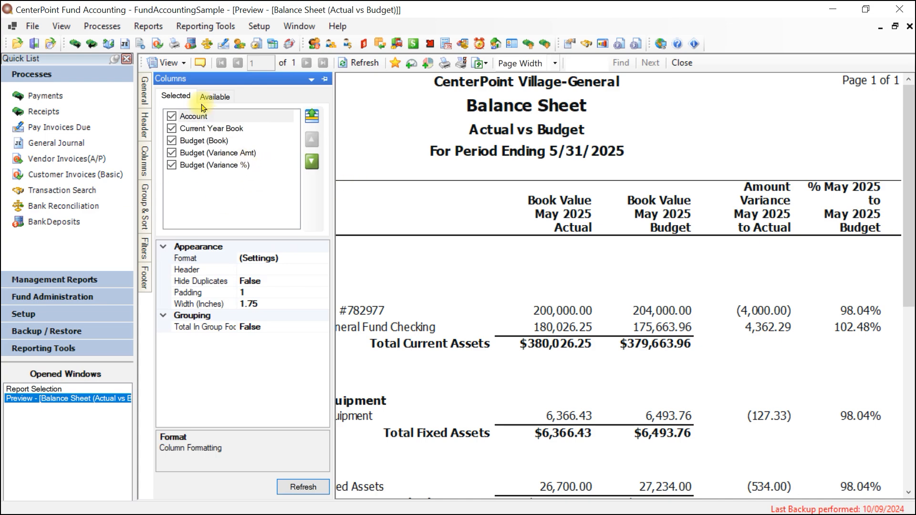
left_click(211, 97)
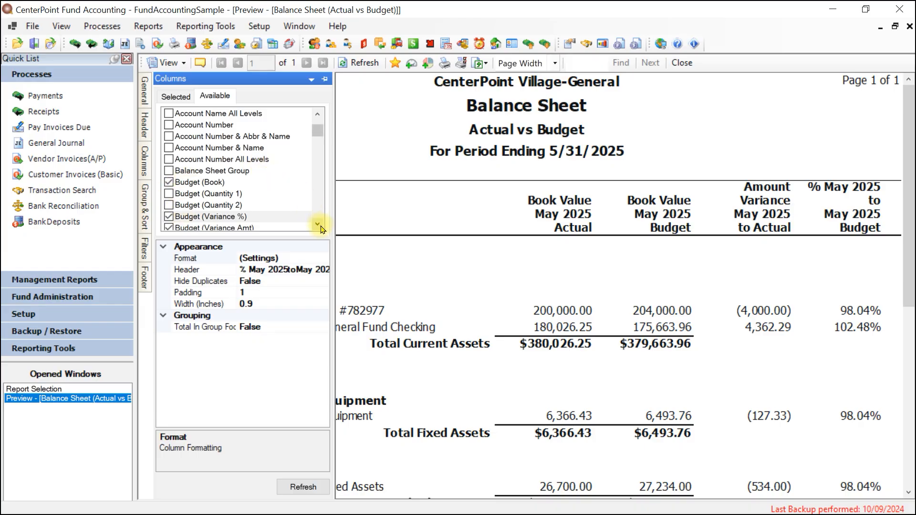
left_click(319, 225)
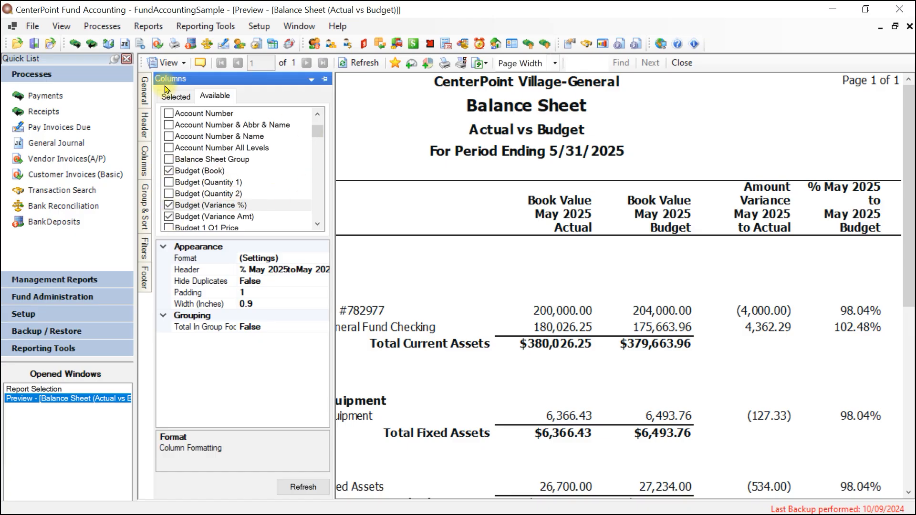
Refresh the balance sheet without the Current Year Book, Budget (Variance Amt) and Budget (Variance %) columns, and close the preview without saving to Favorites.
left_click(181, 98)
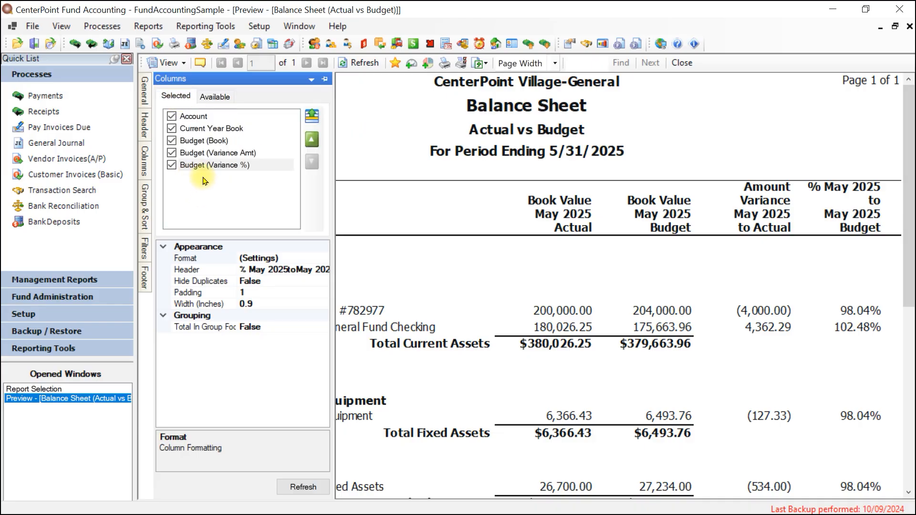
left_click(171, 165)
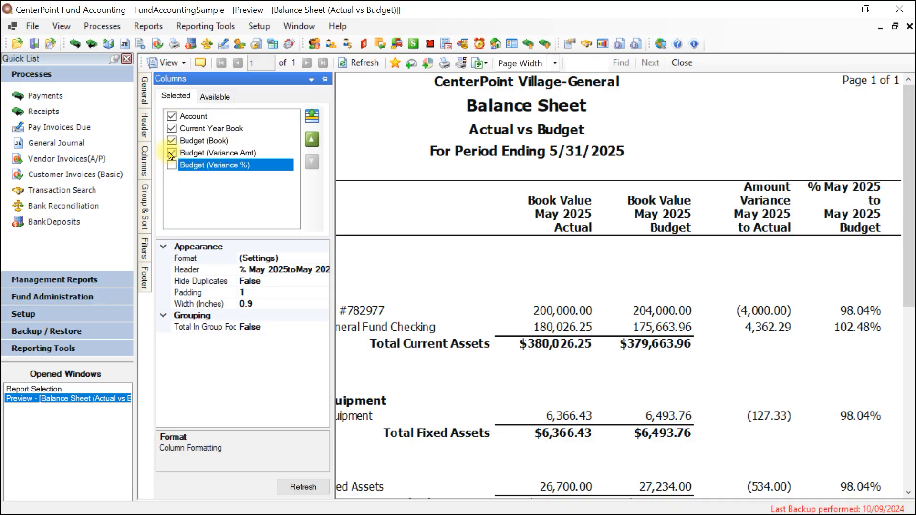
left_click(171, 153)
left_click(172, 128)
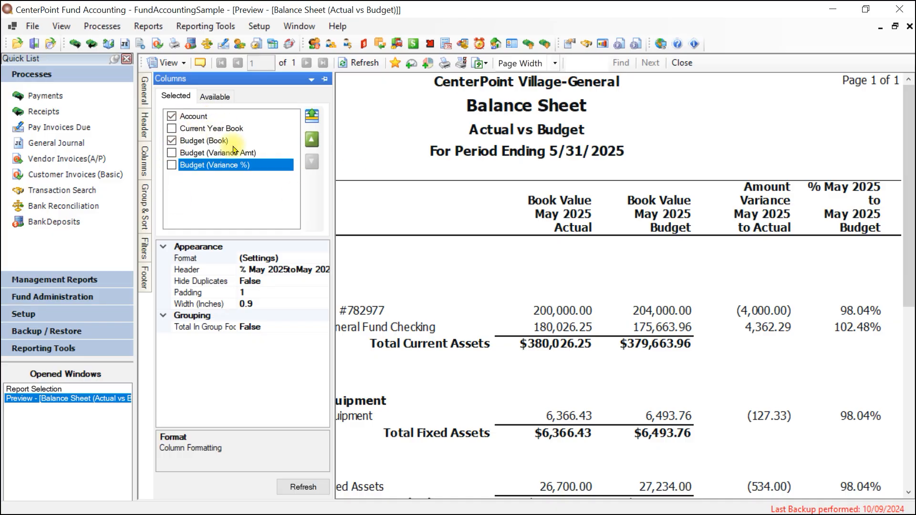
left_click(303, 486)
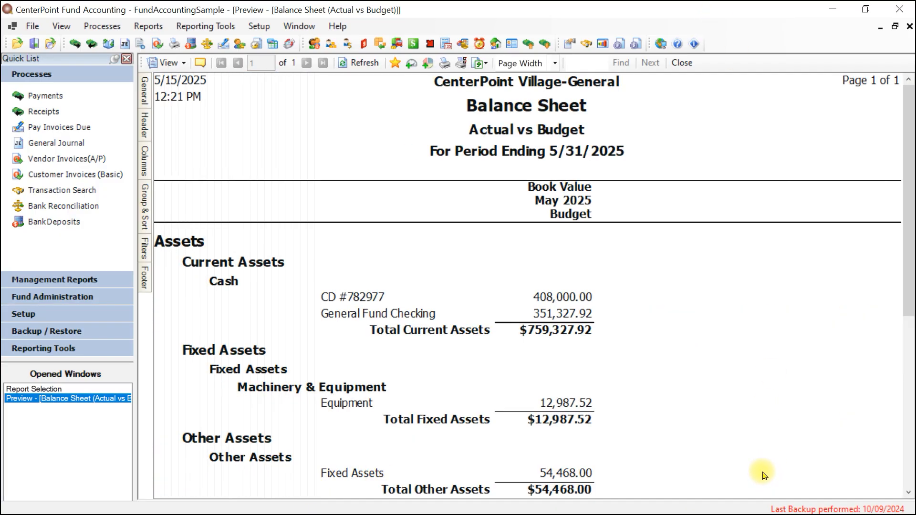
left_click(678, 68)
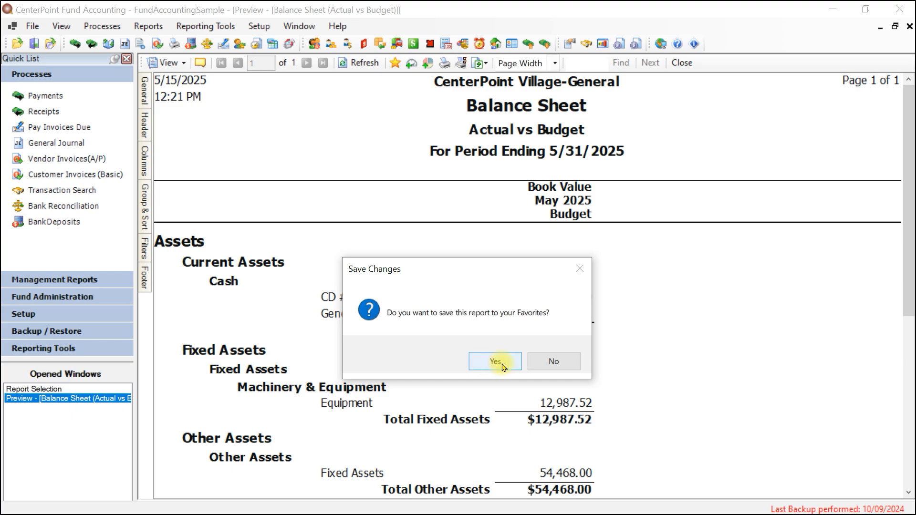
left_click(561, 368)
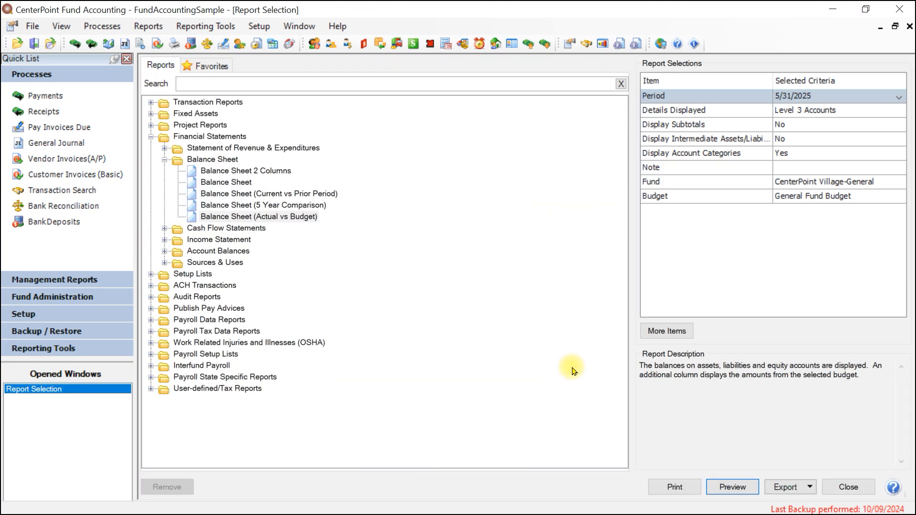